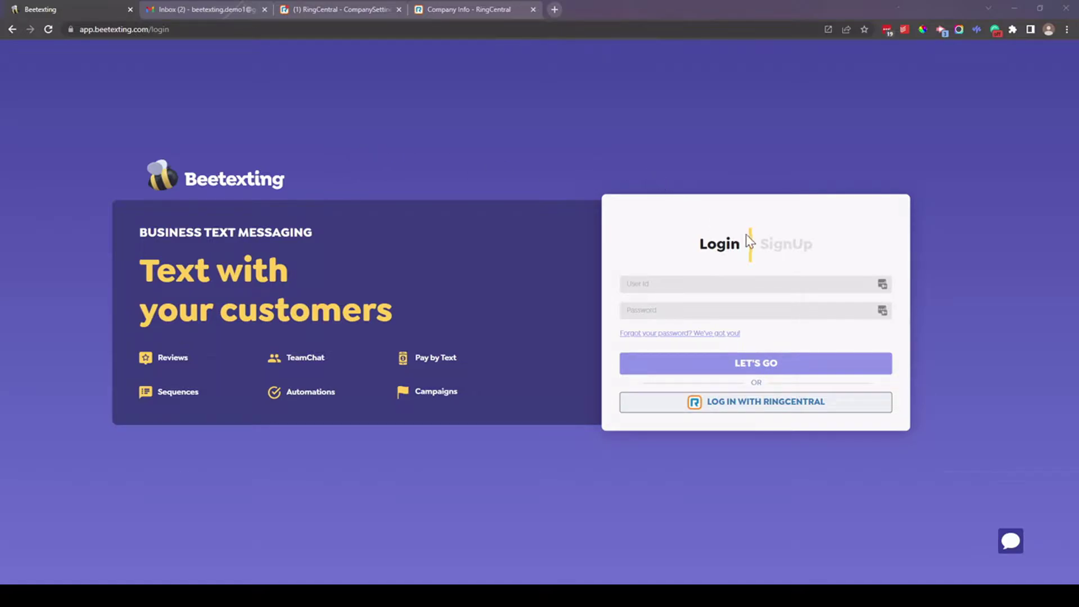
Switch from the login page to the Sign Up form for the 14-day free trial
left_click(784, 251)
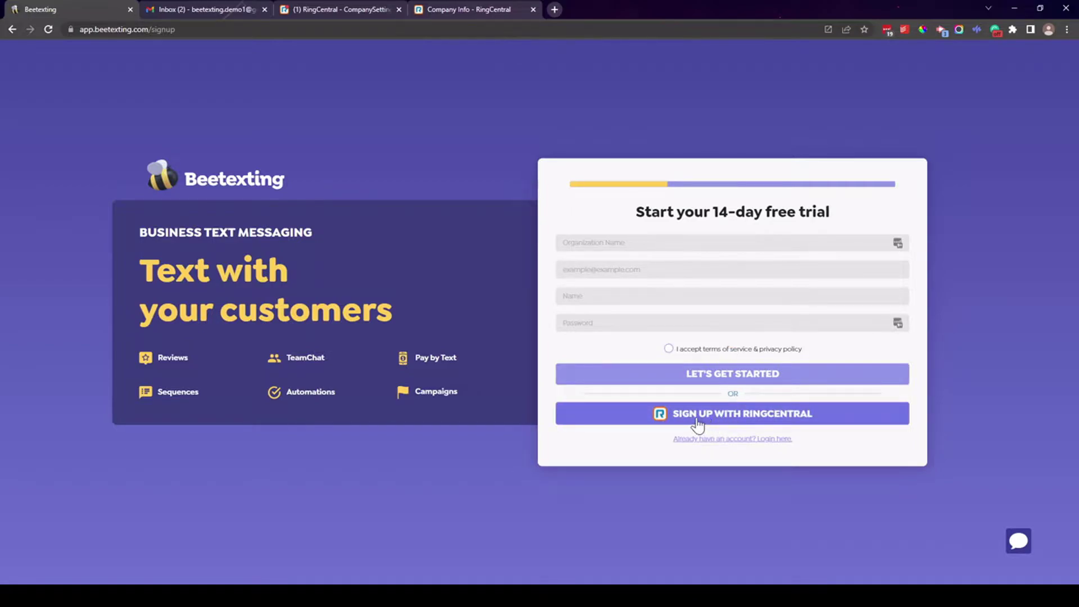
Choose Sign Up with RingCentral, accept the terms and privacy policy, and start the RingCentral authorization
left_click(742, 425)
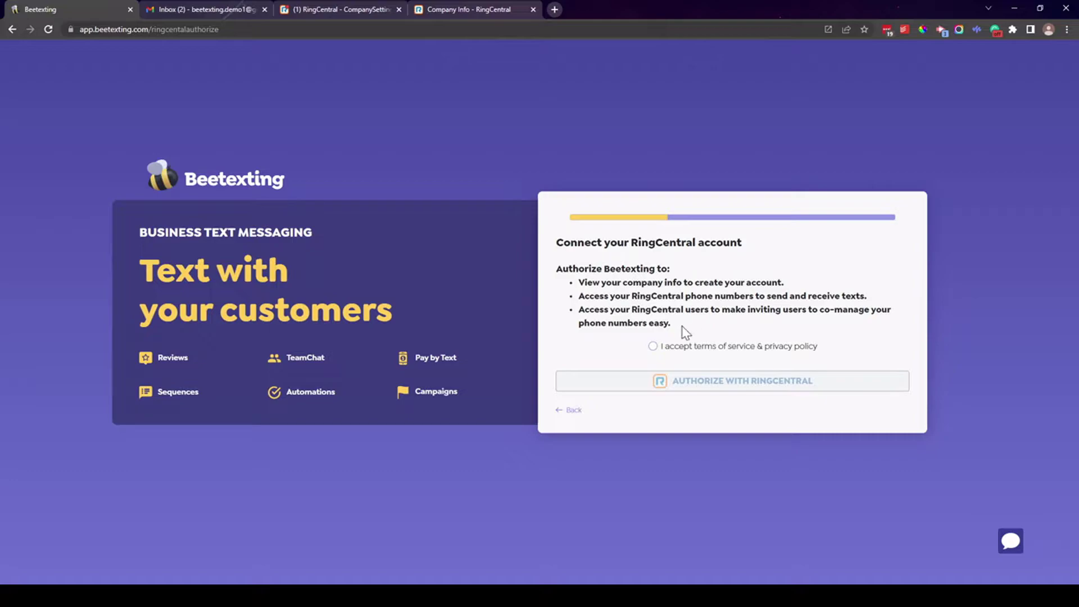
left_click(652, 347)
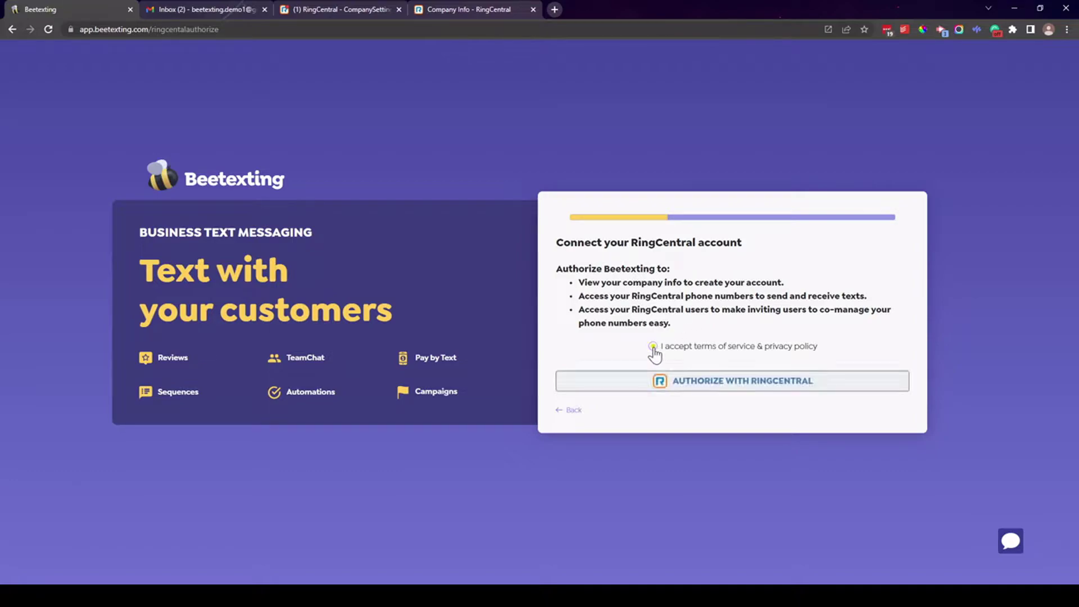
left_click(715, 389)
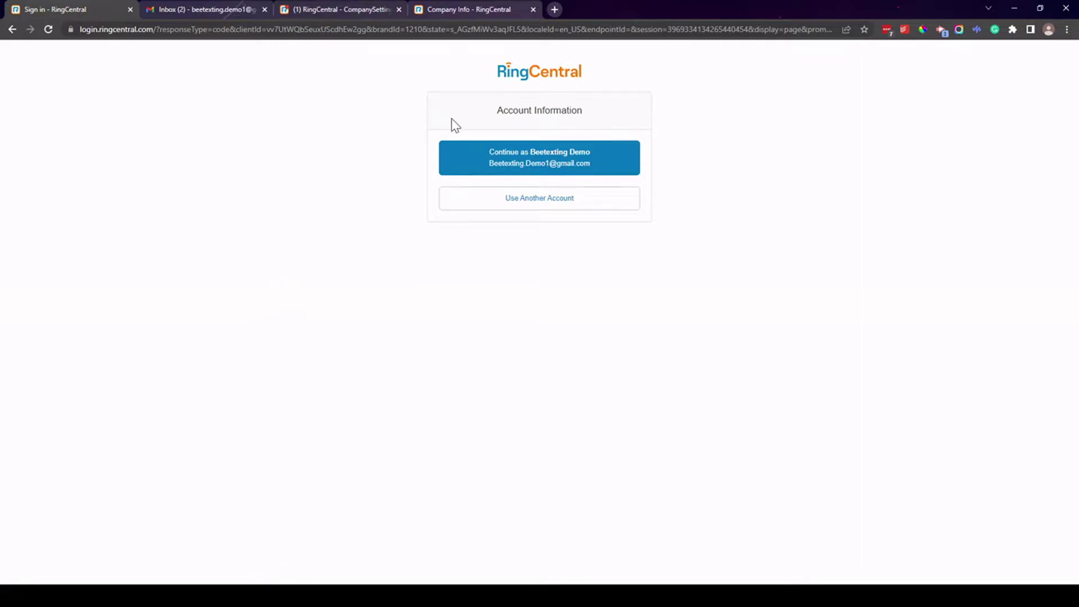
Continue as the existing RingCentral account and authorize Beetexting's access request
left_click(519, 168)
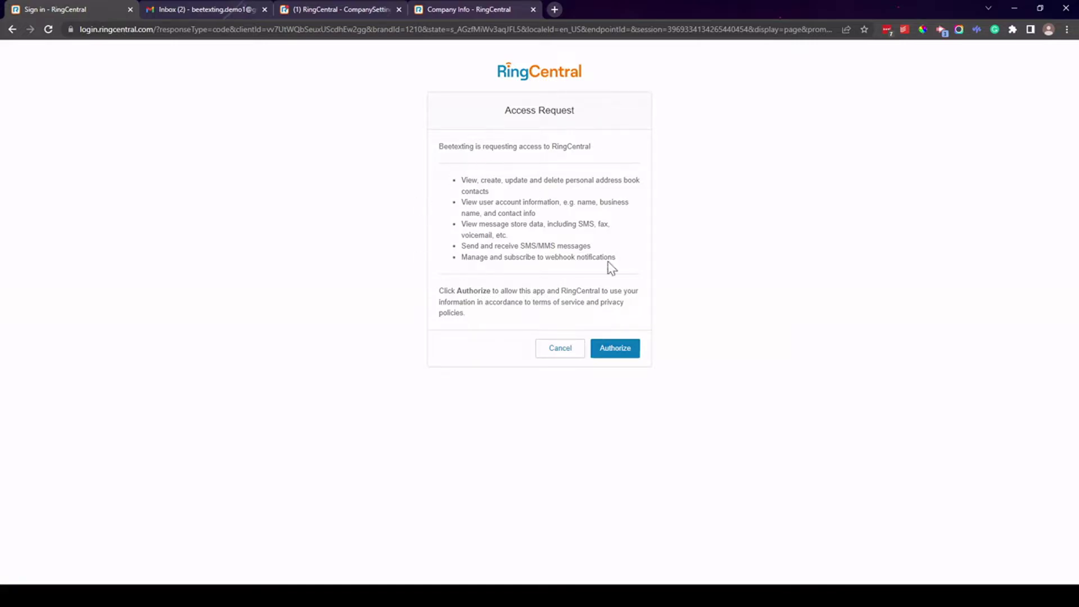
left_click(615, 348)
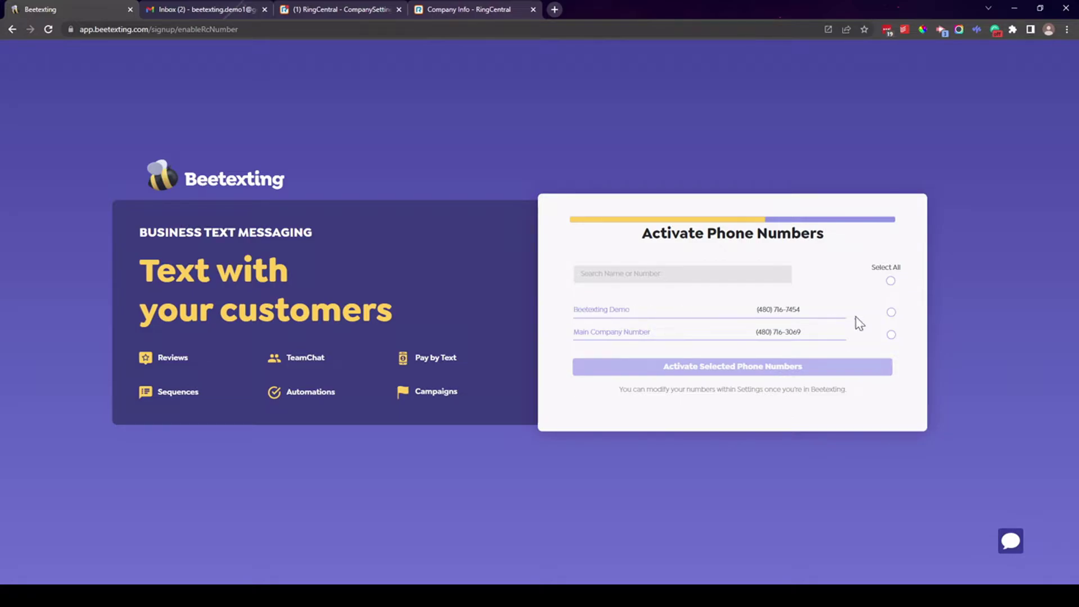
left_click(891, 313)
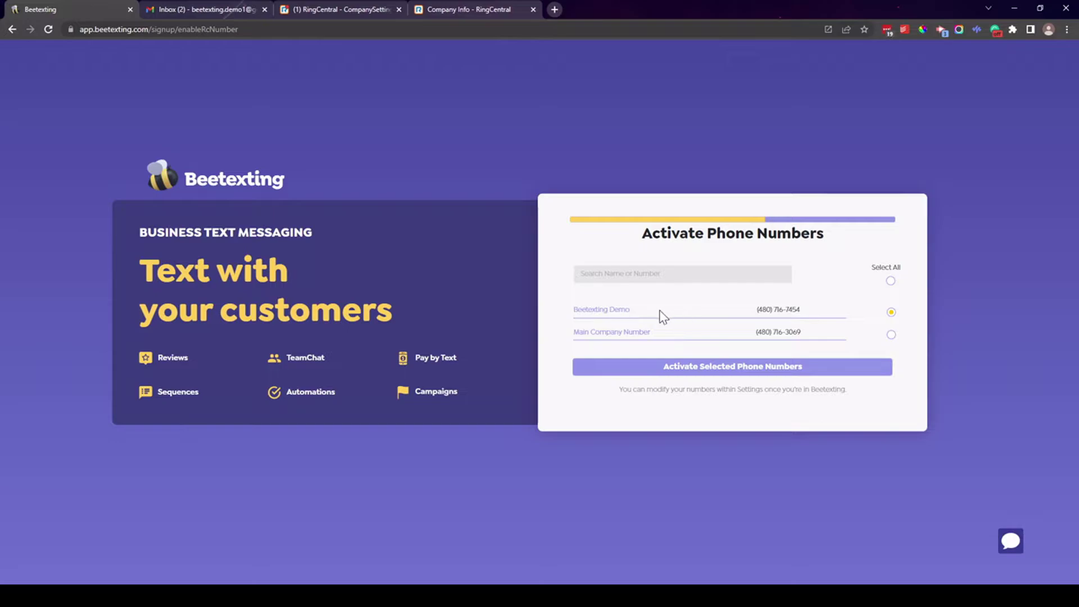
left_click(732, 377)
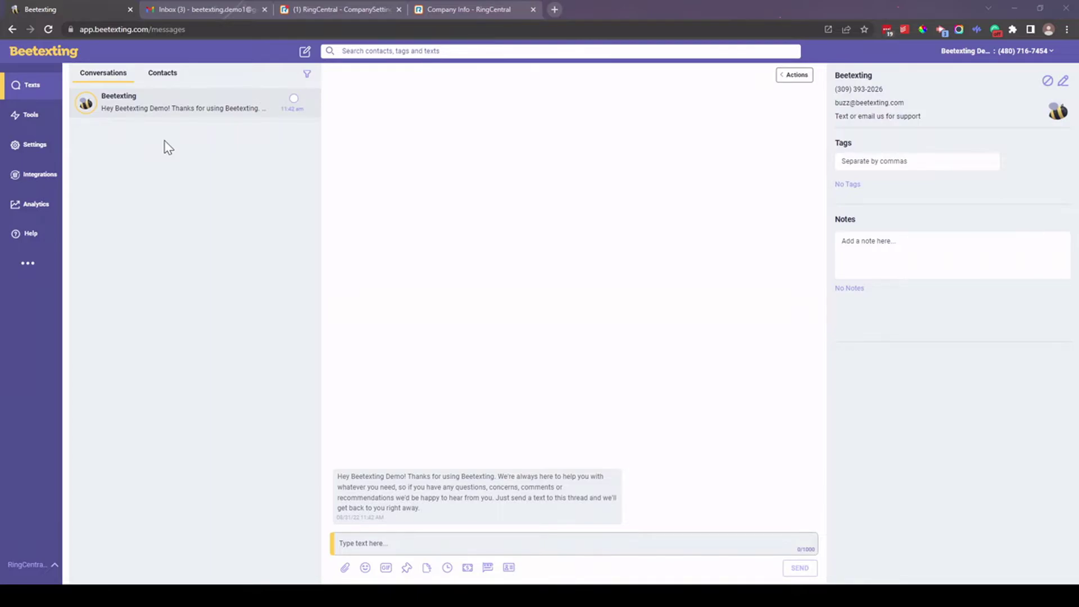
View the header's list of numbers available to text from, then dismiss it
left_click(1004, 61)
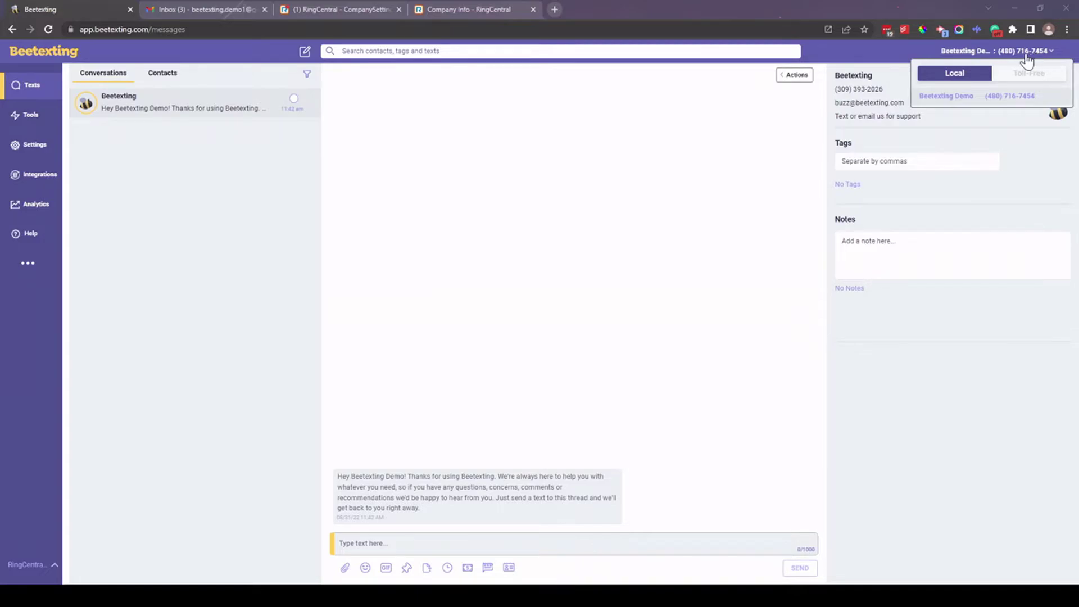
left_click(118, 168)
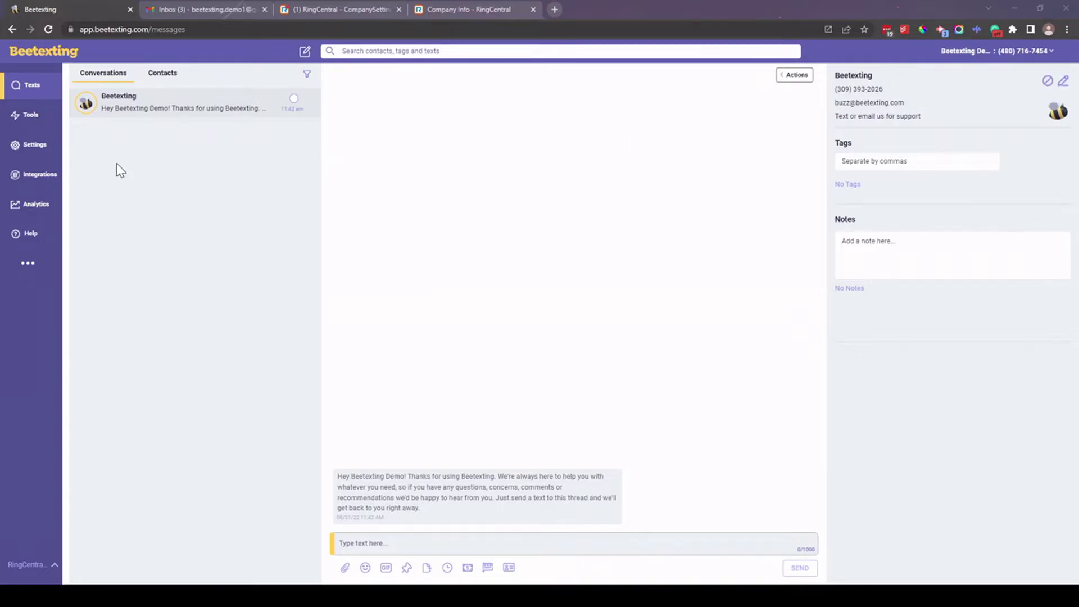
Go to Settings > Users and start Add User to list invitable users Demo Two and Demo Three
left_click(28, 148)
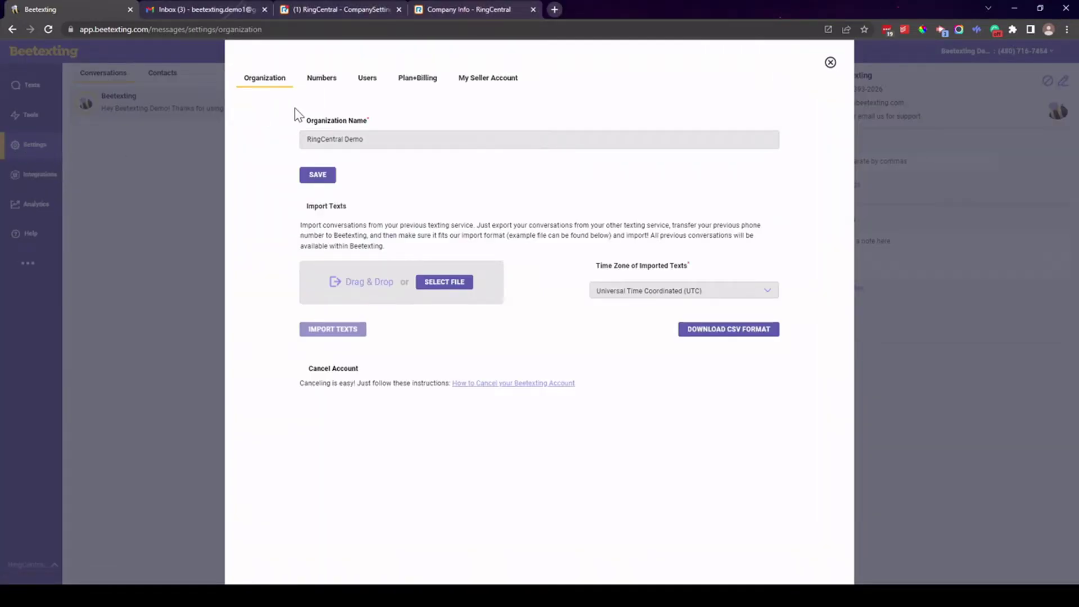
left_click(367, 80)
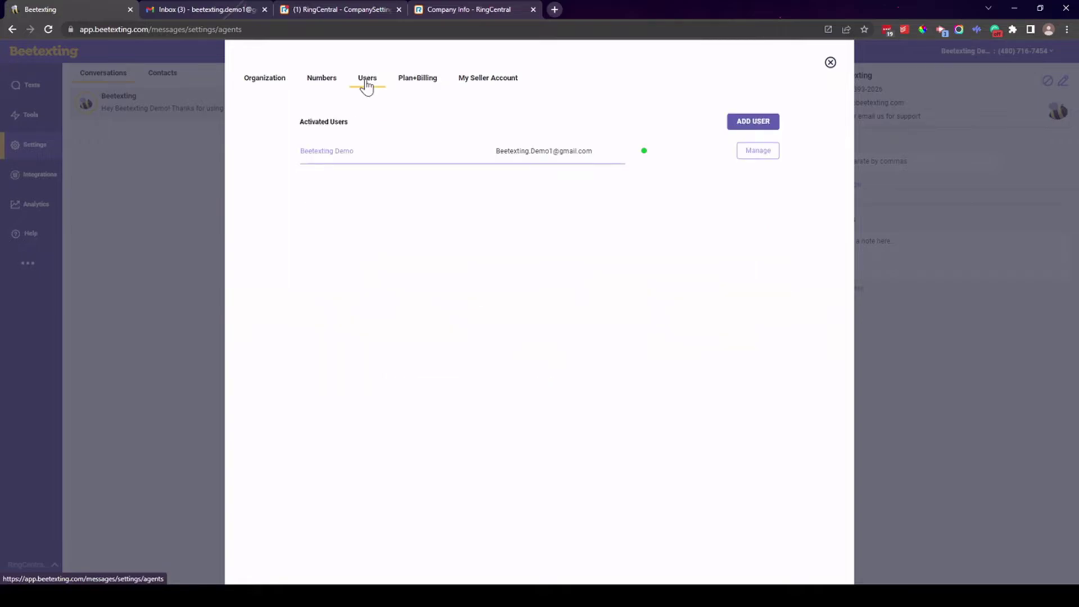
left_click(748, 128)
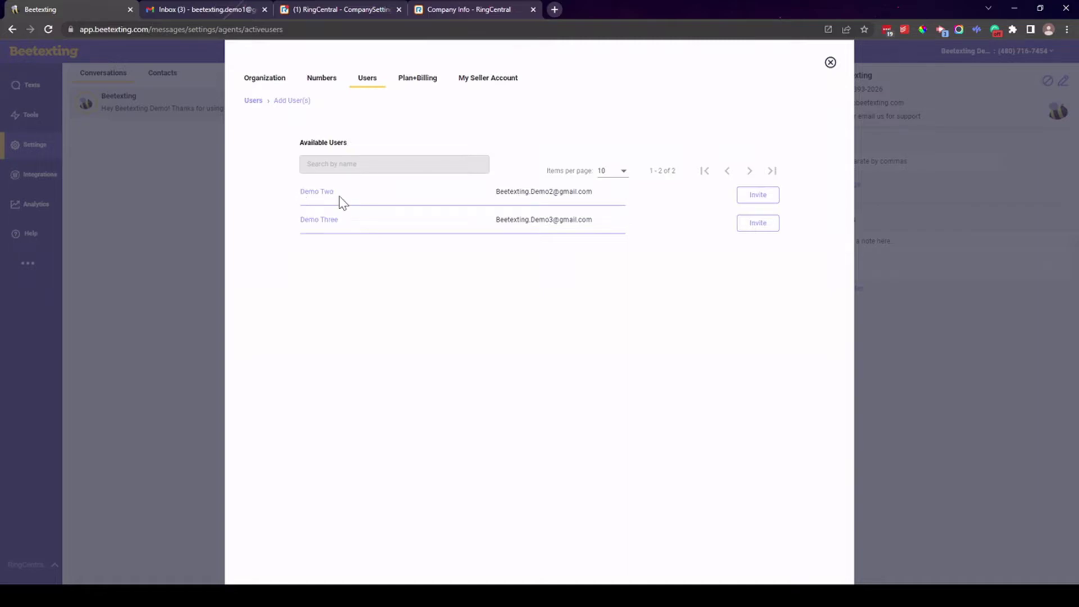
Invite Demo Two, acknowledge the billing increase, and send the invitation
left_click(755, 200)
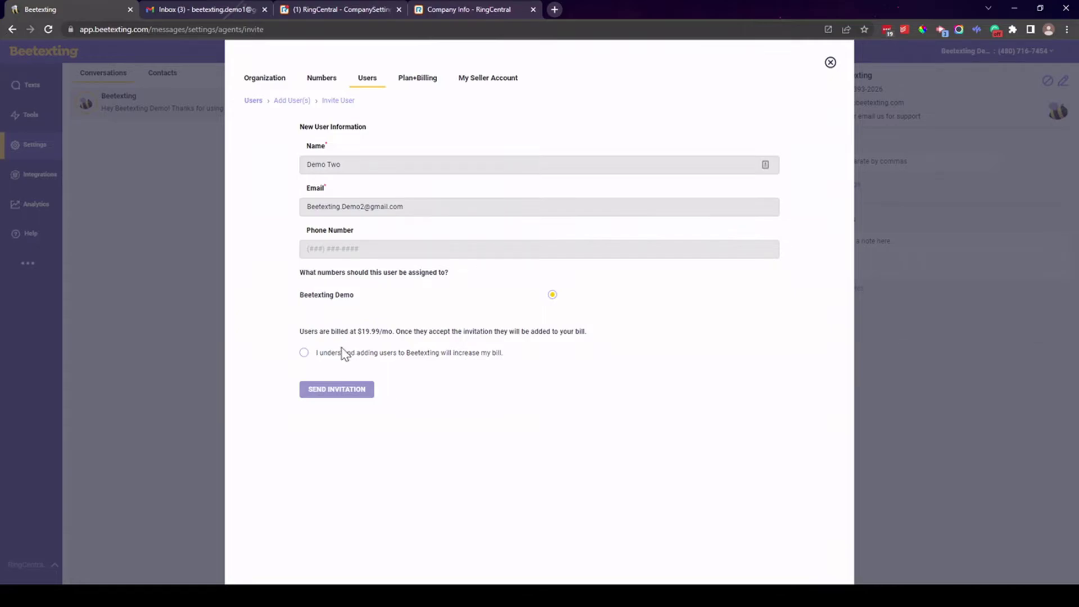
left_click(303, 354)
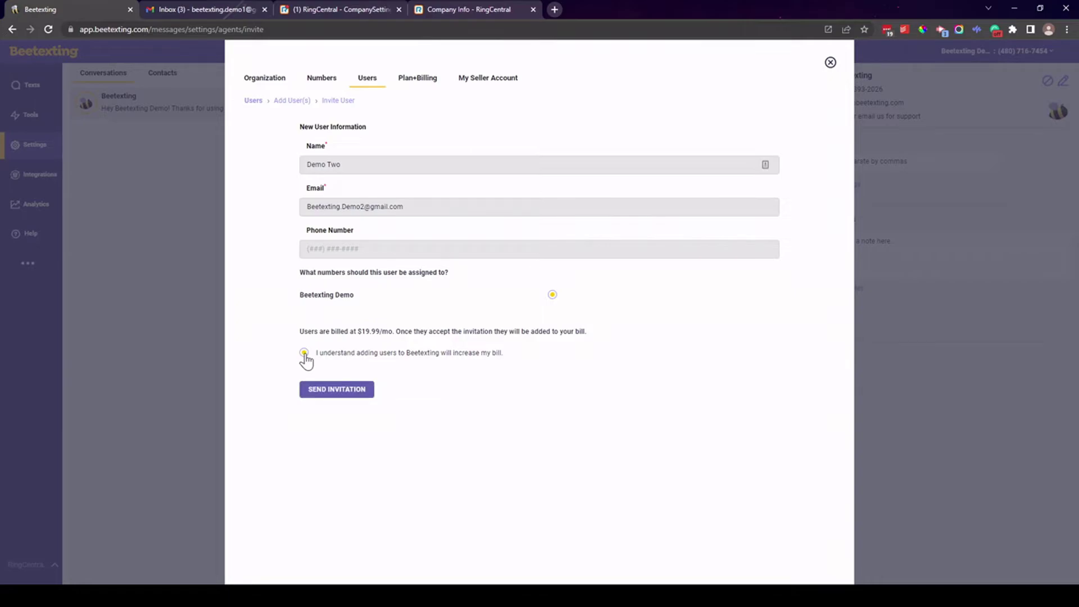
left_click(337, 390)
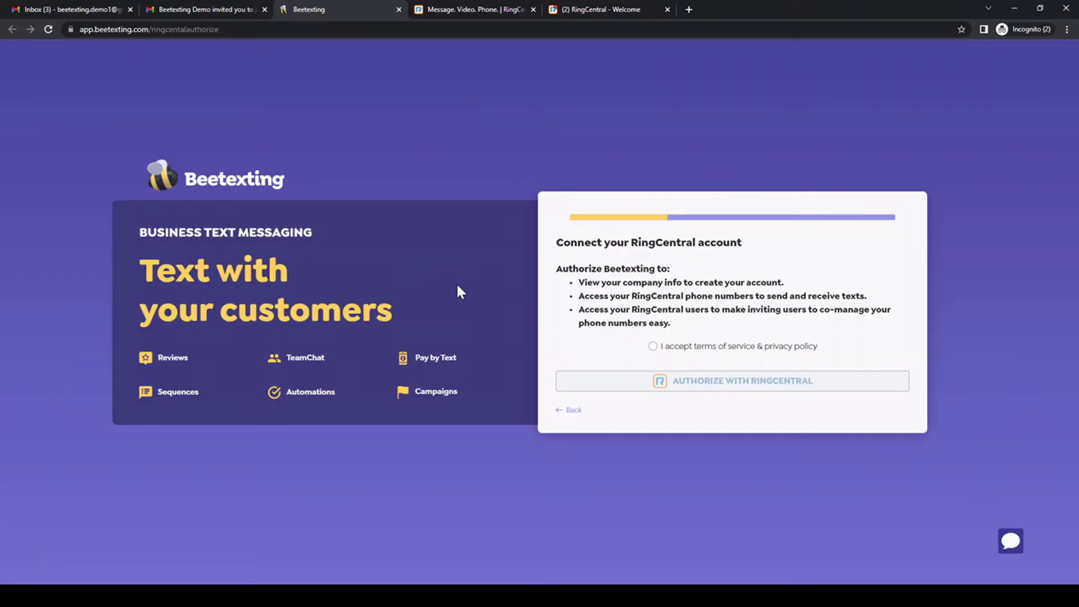
Accept the terms for Demo Two and start the RingCentral authorization
left_click(652, 345)
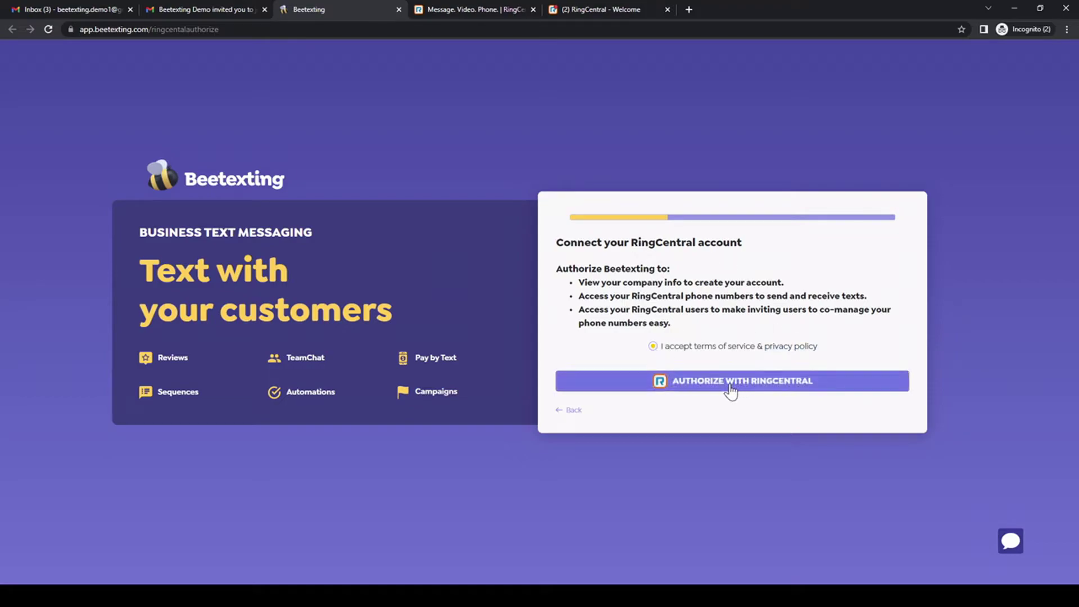
left_click(726, 381)
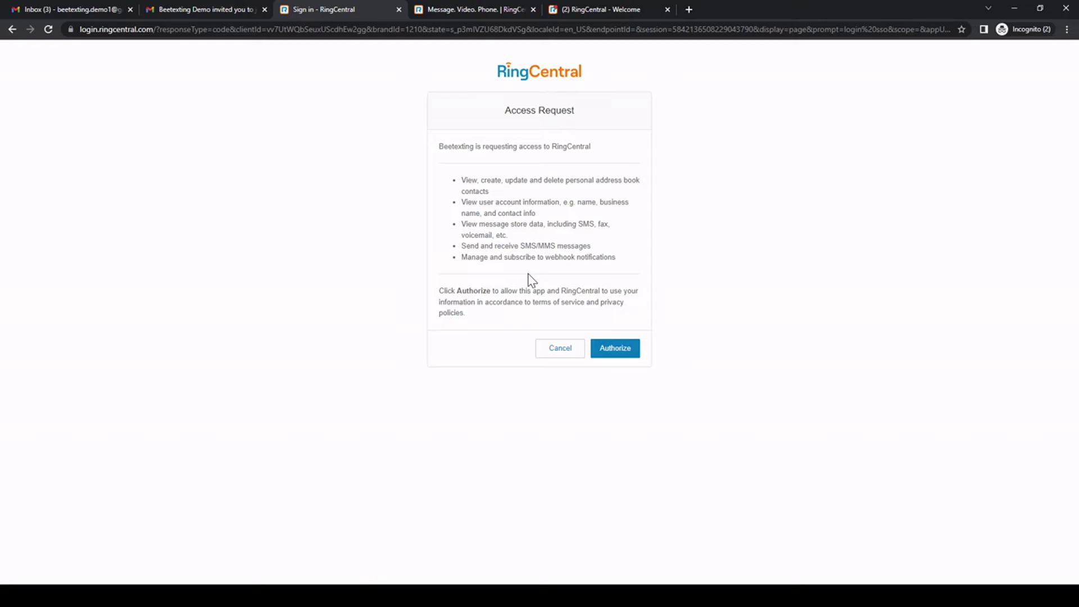
Authorize Beetexting's access request on RingCentral as Demo Two
left_click(616, 350)
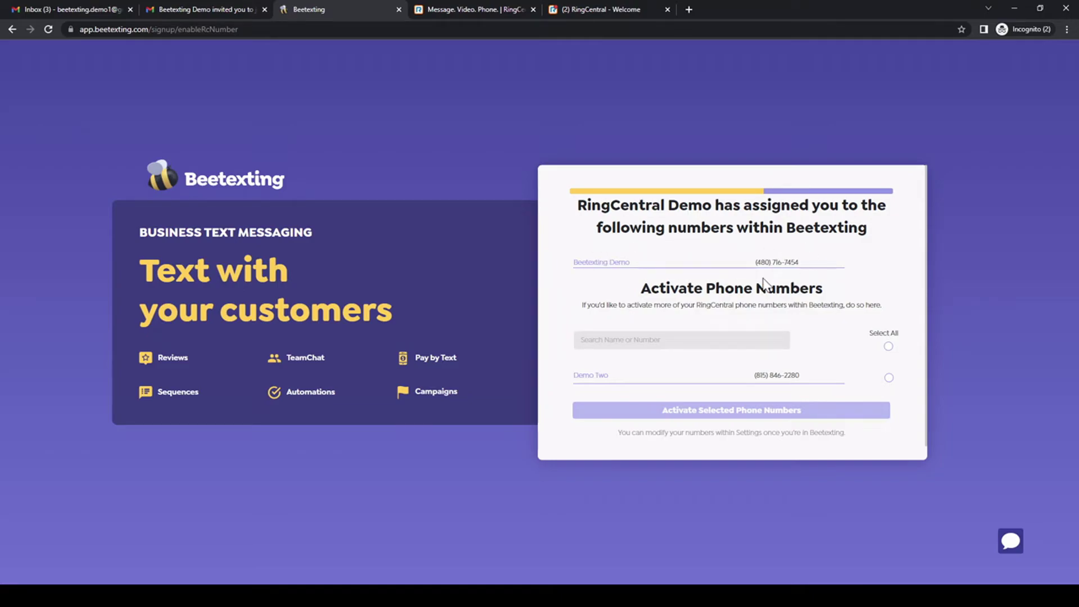
scroll(783, 353, "down", 1)
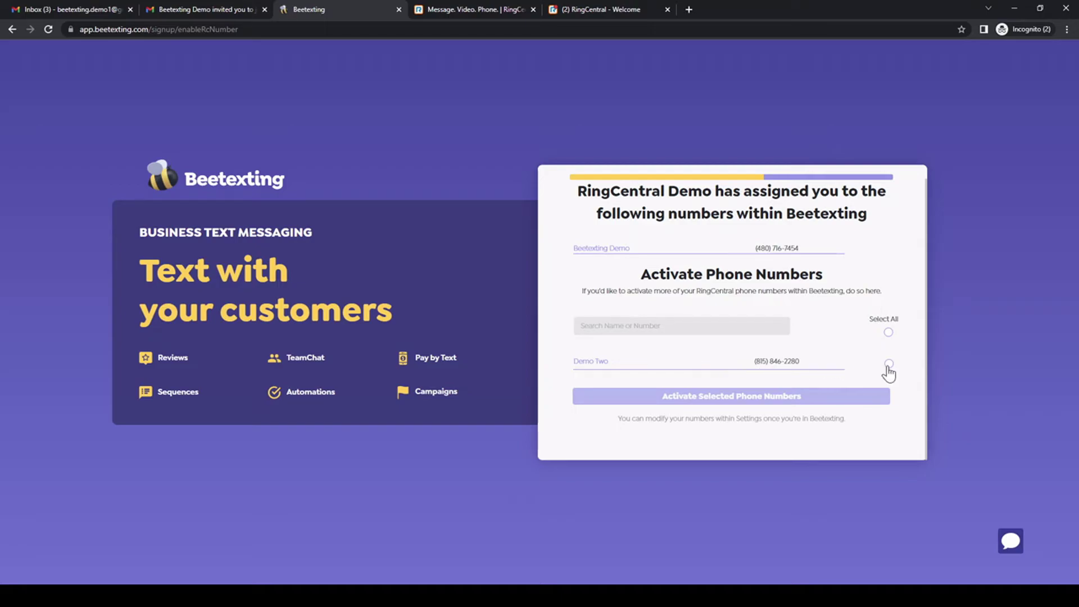
left_click(889, 365)
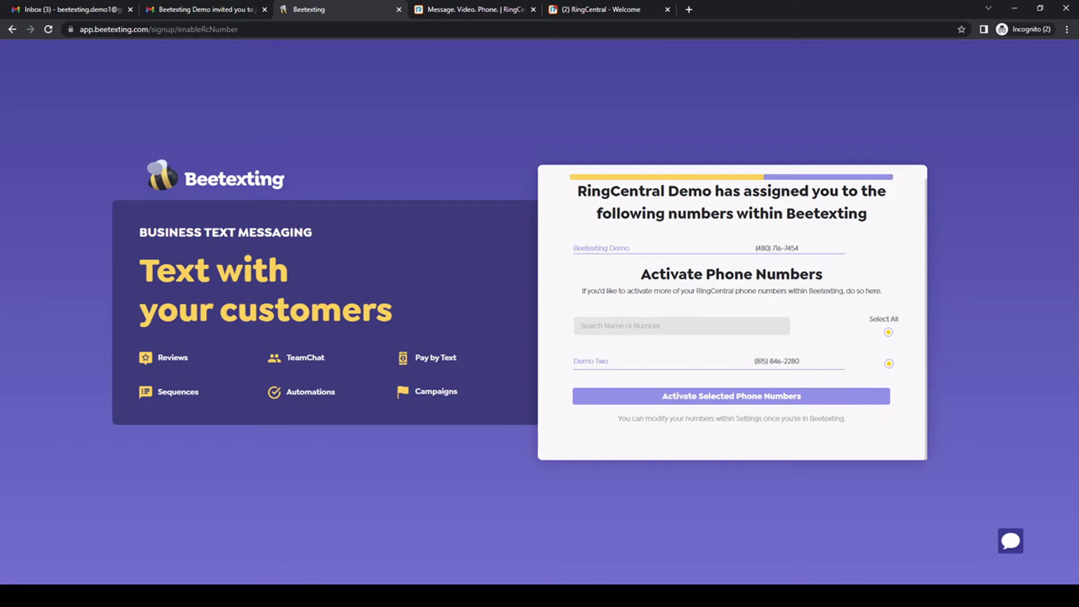
left_click(716, 407)
left_click(713, 407)
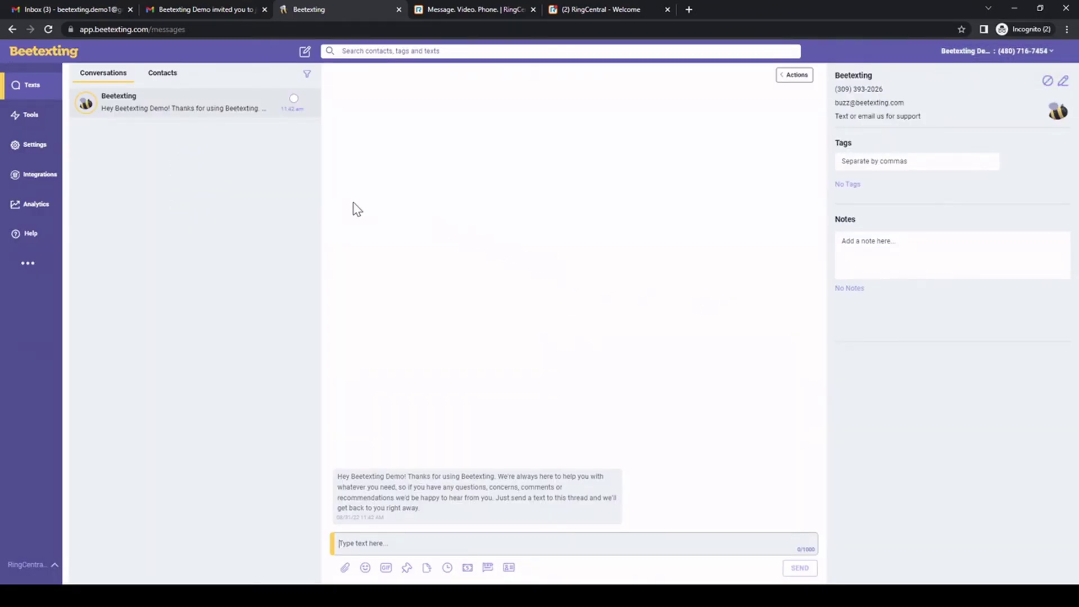
left_click(35, 150)
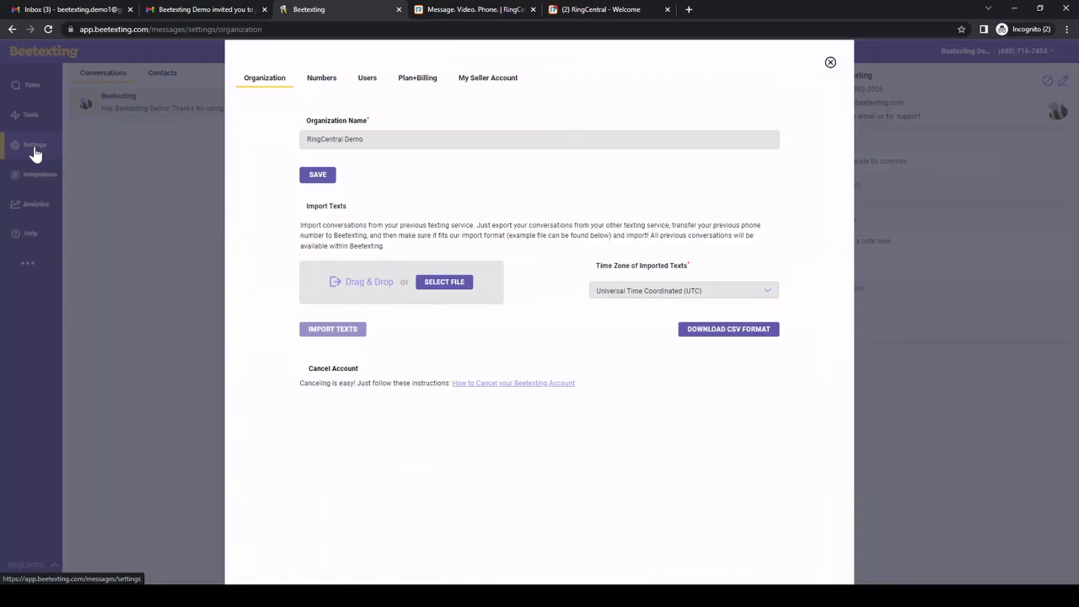
left_click(364, 82)
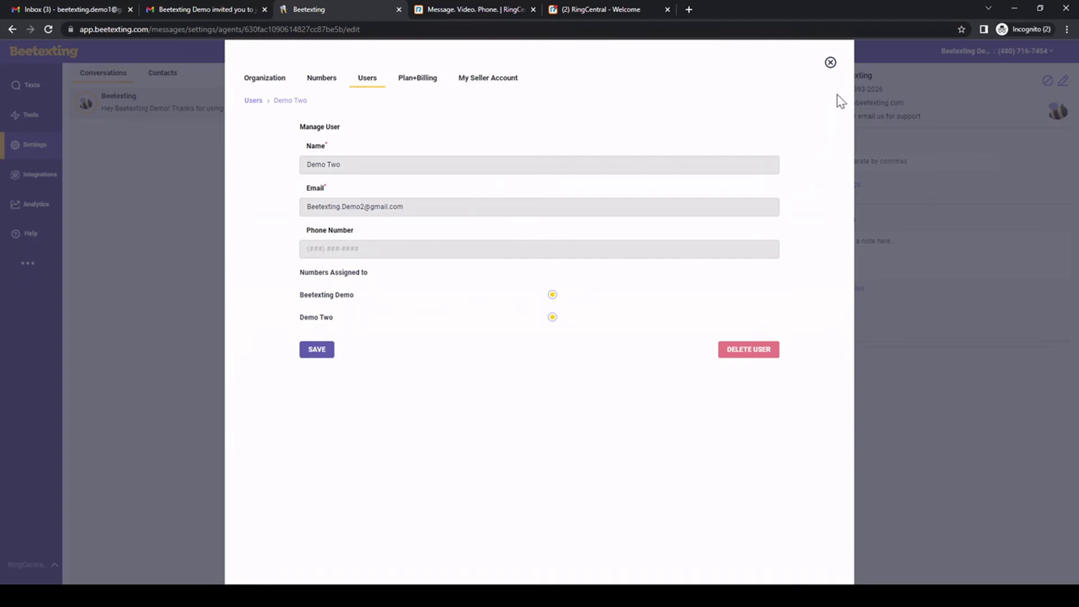
Switch the inbox to the Demo Two number, then go to the account settings
left_click(830, 64)
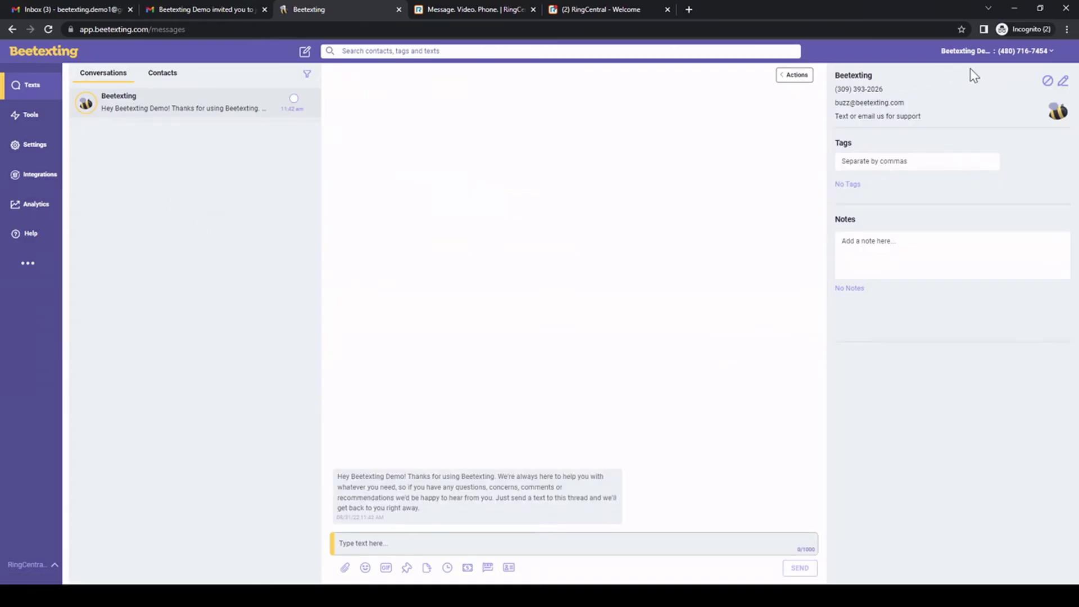
left_click(994, 52)
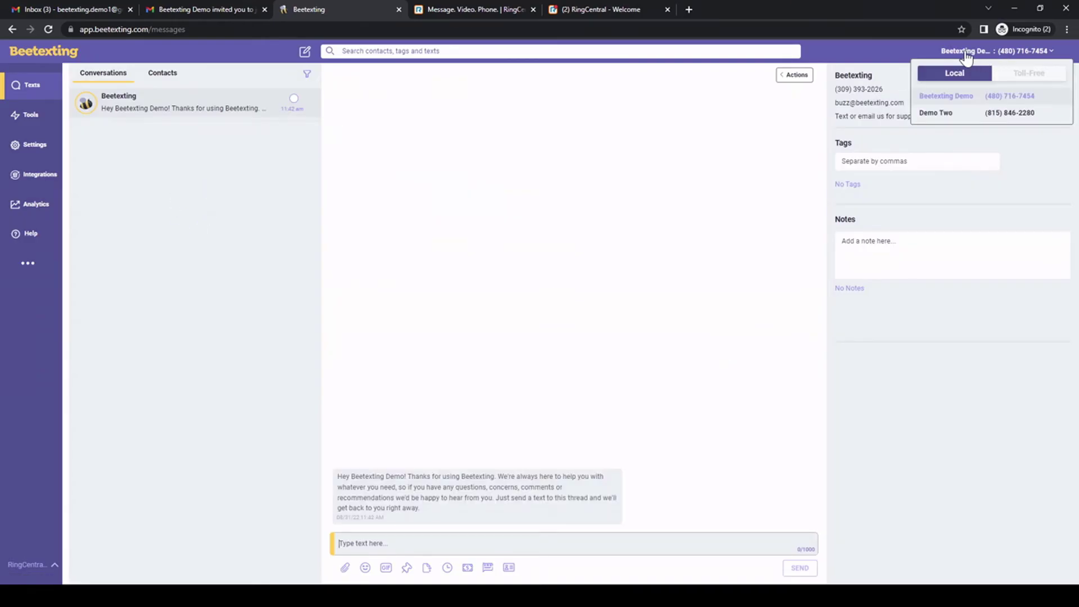
left_click(961, 116)
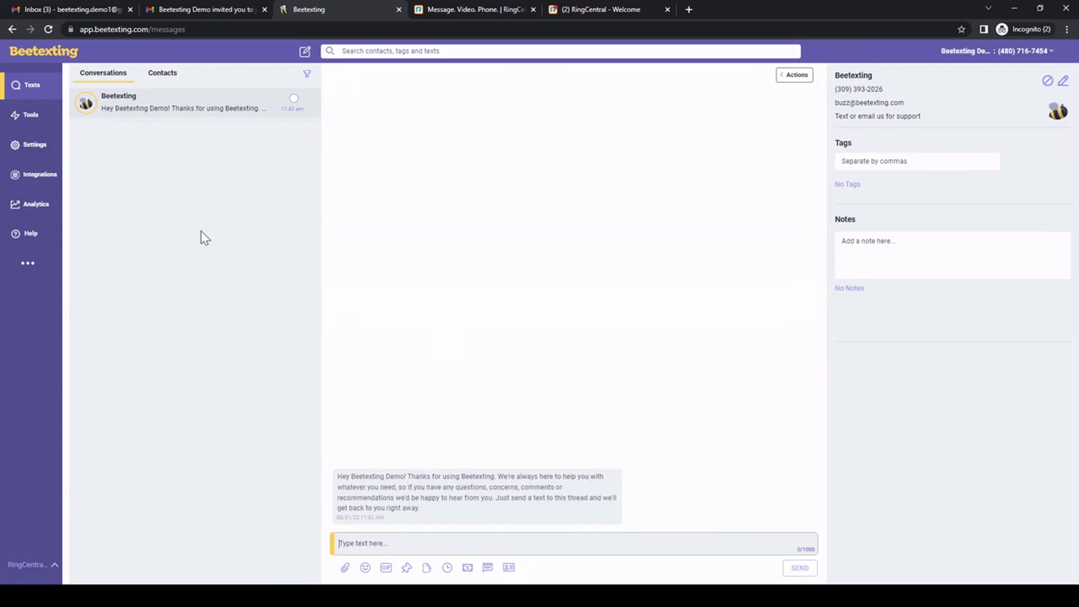
left_click(31, 147)
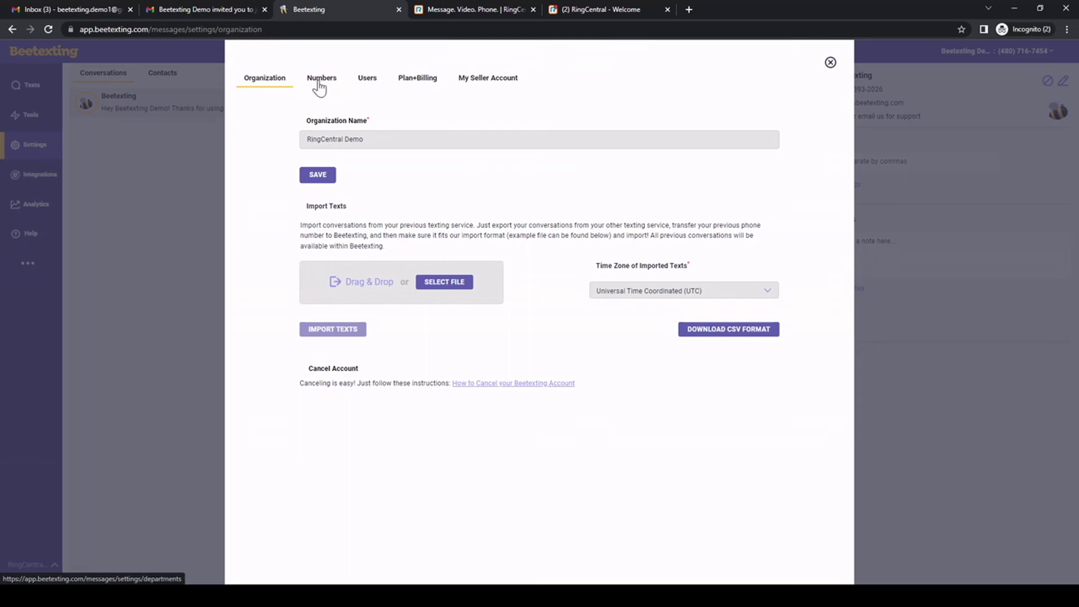
left_click(318, 86)
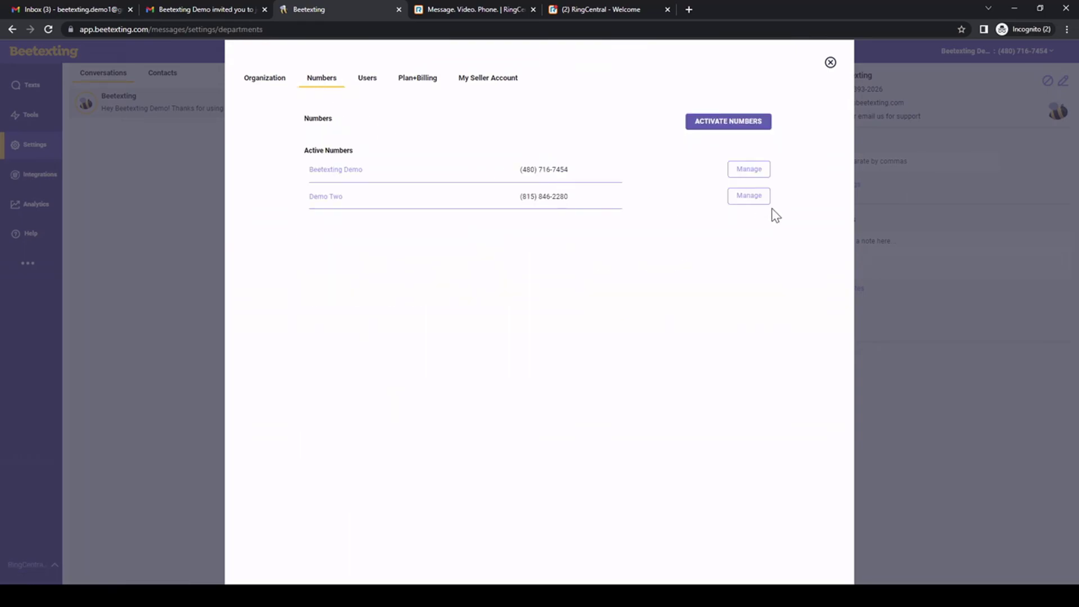
left_click(752, 199)
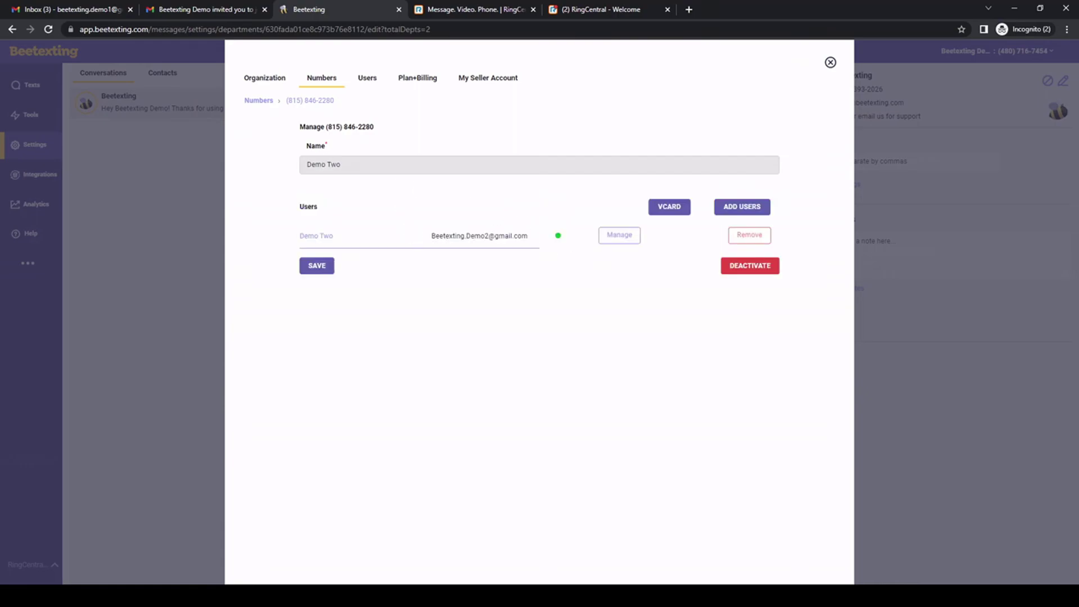
left_click(738, 215)
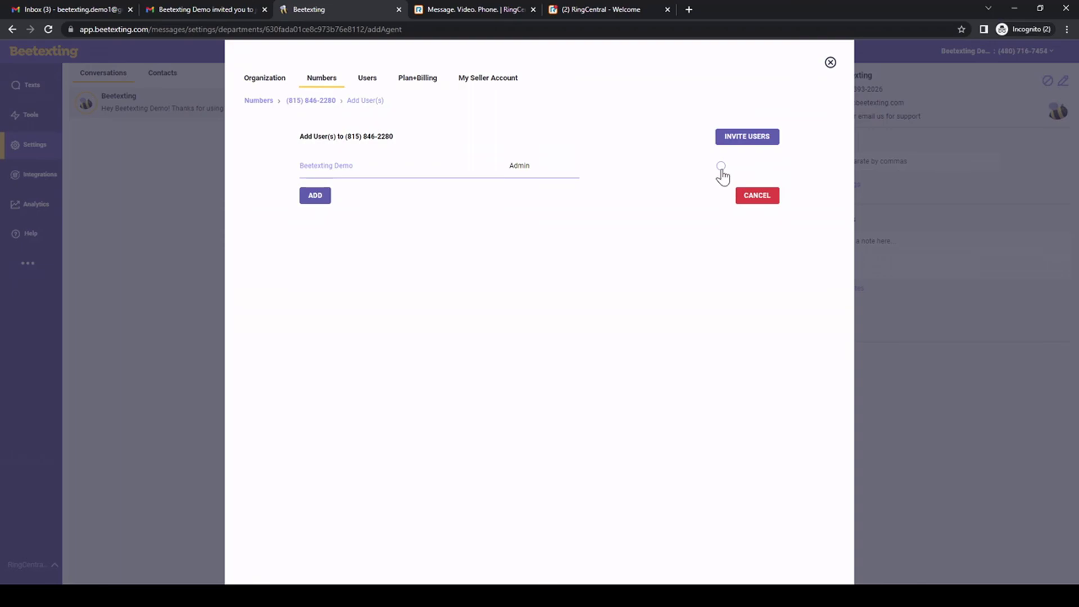
left_click(720, 166)
left_click(316, 197)
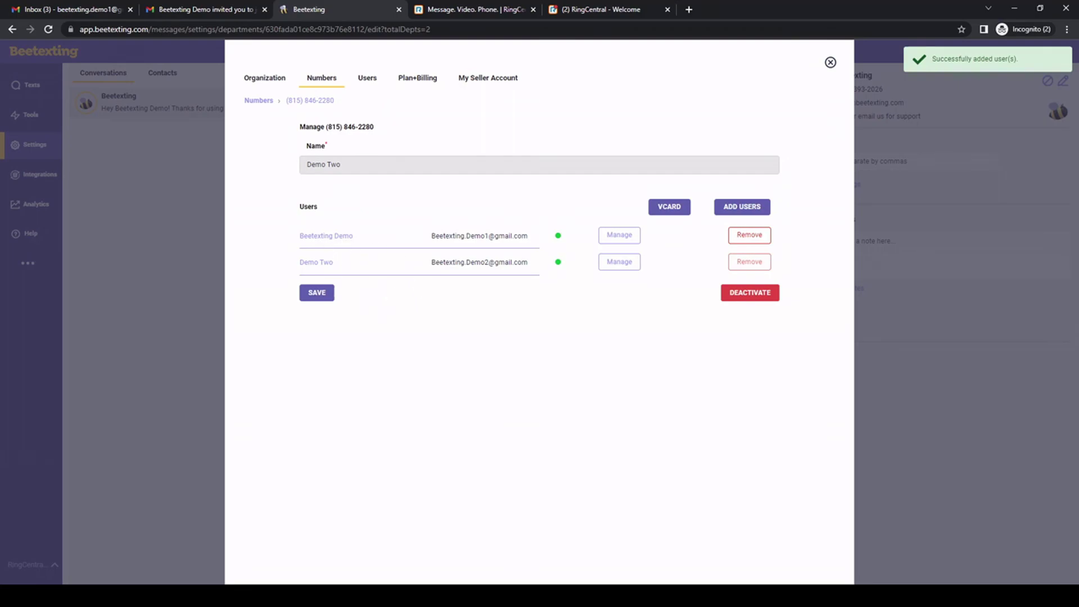
Send Demo Three an invitation to the number, acknowledging the increased bill
left_click(749, 210)
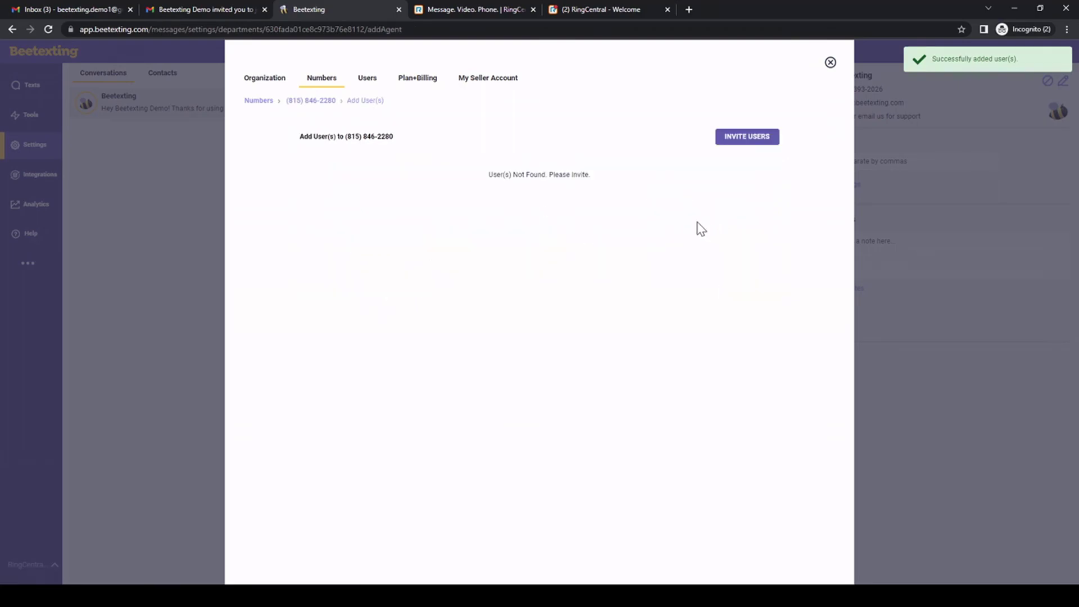
left_click(732, 143)
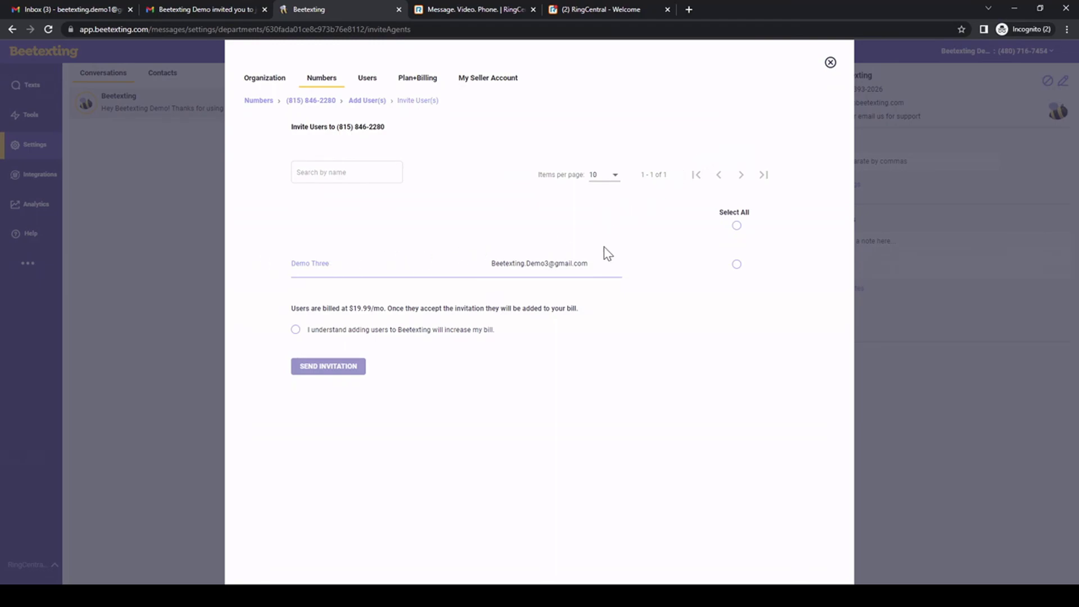
left_click(737, 265)
left_click(295, 329)
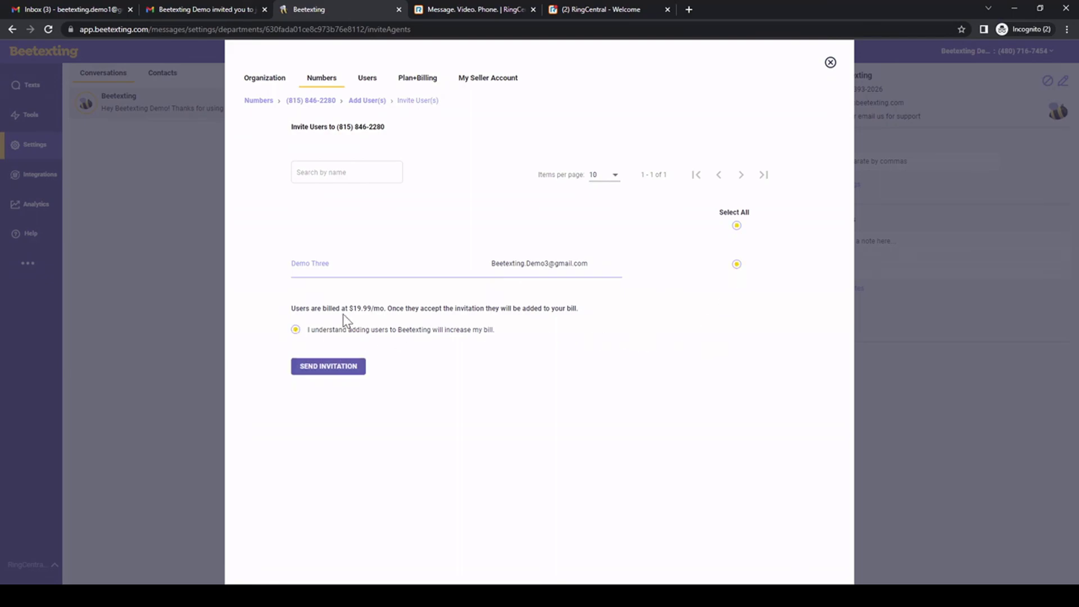
left_click(327, 375)
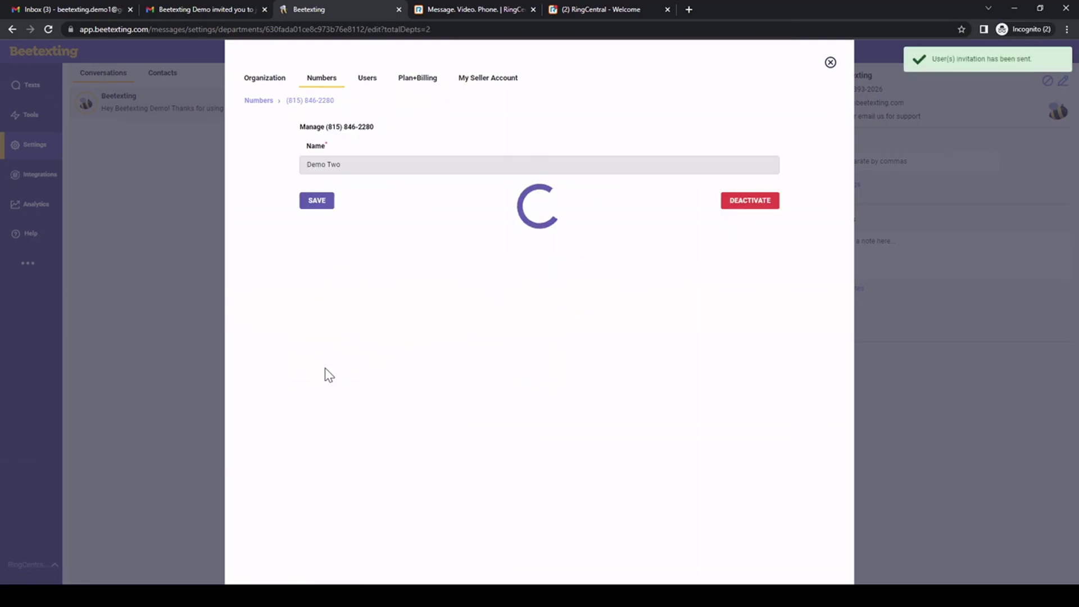